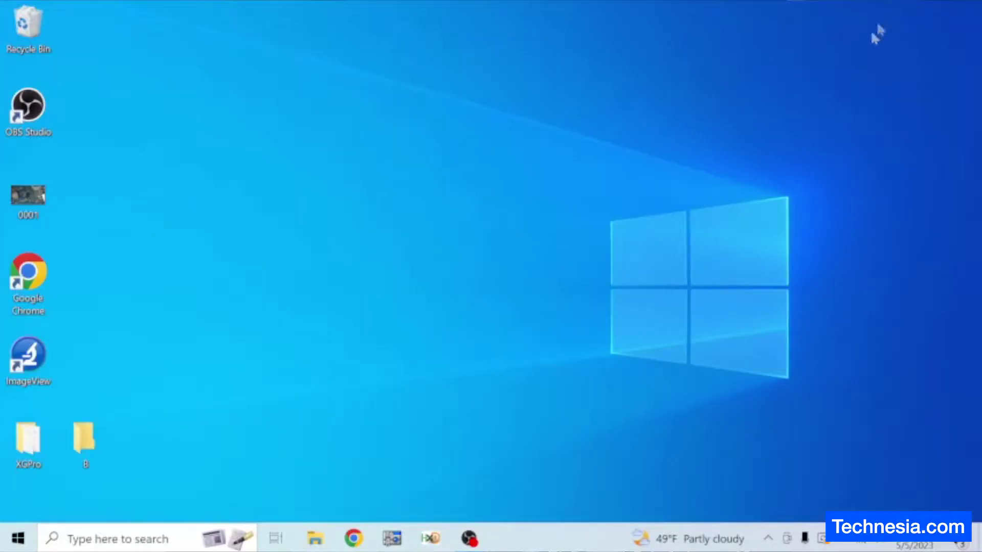
click(392, 539)
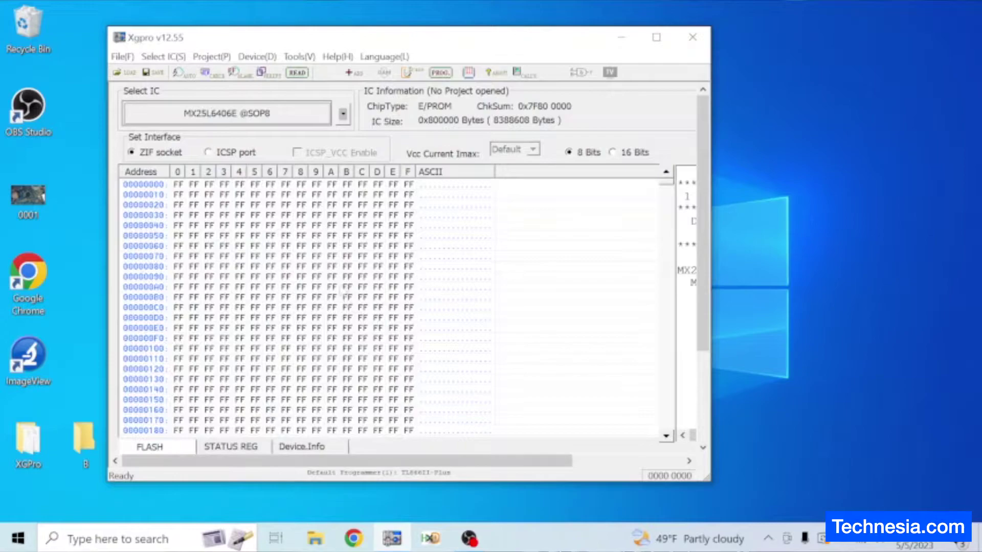
click(258, 115)
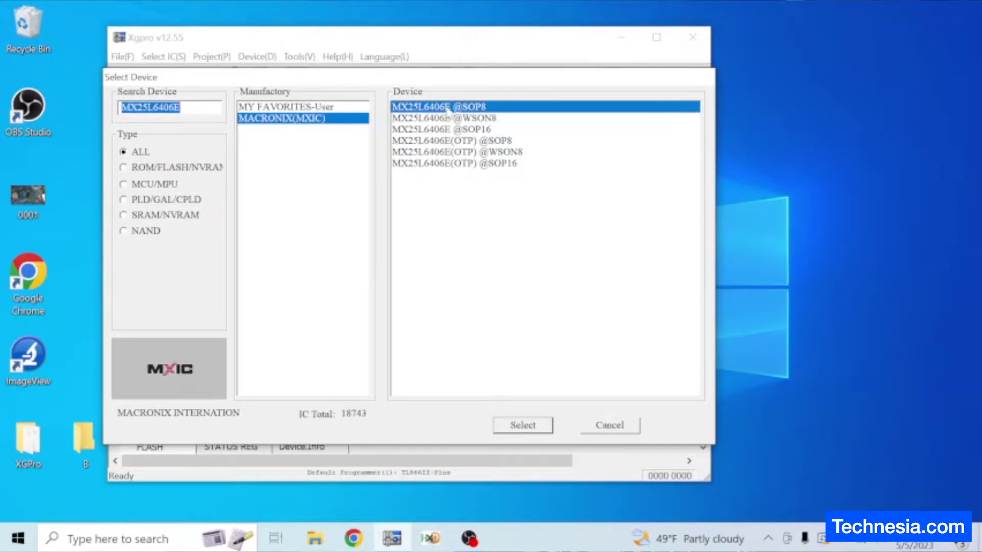
click(522, 426)
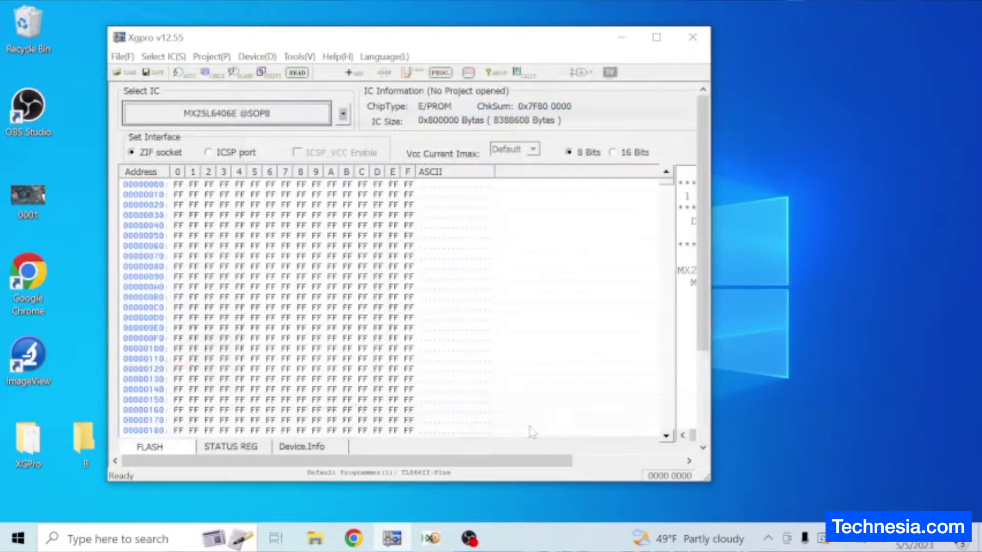
click(298, 72)
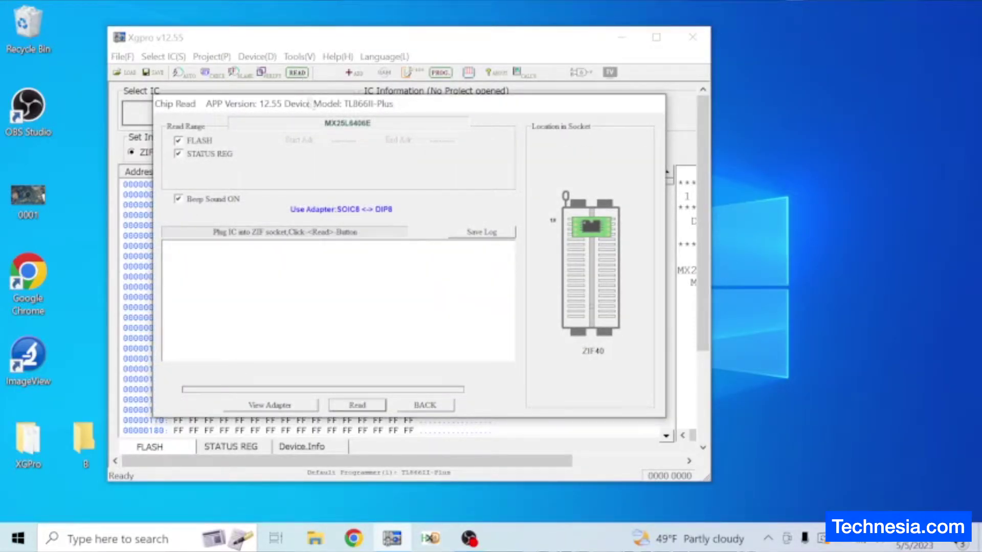
click(358, 405)
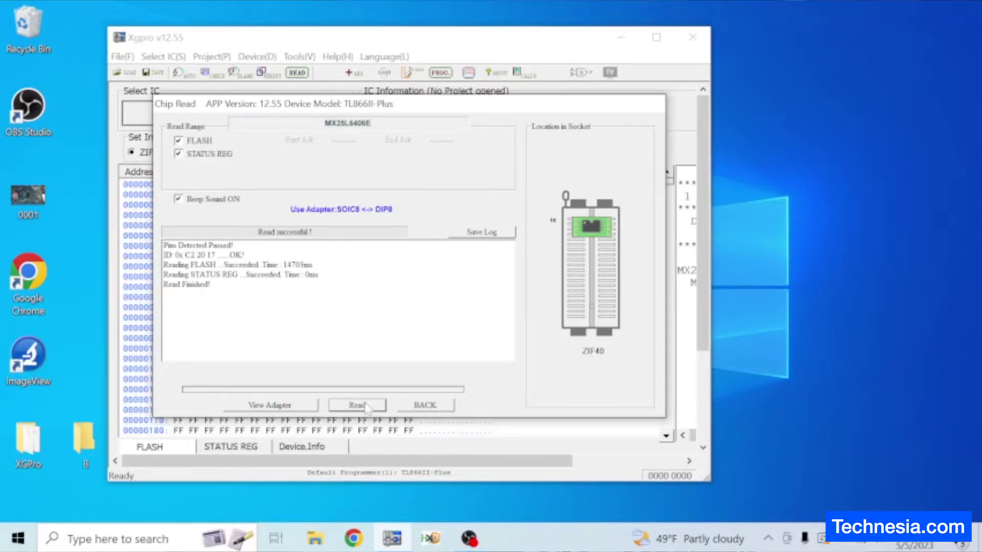
click(425, 405)
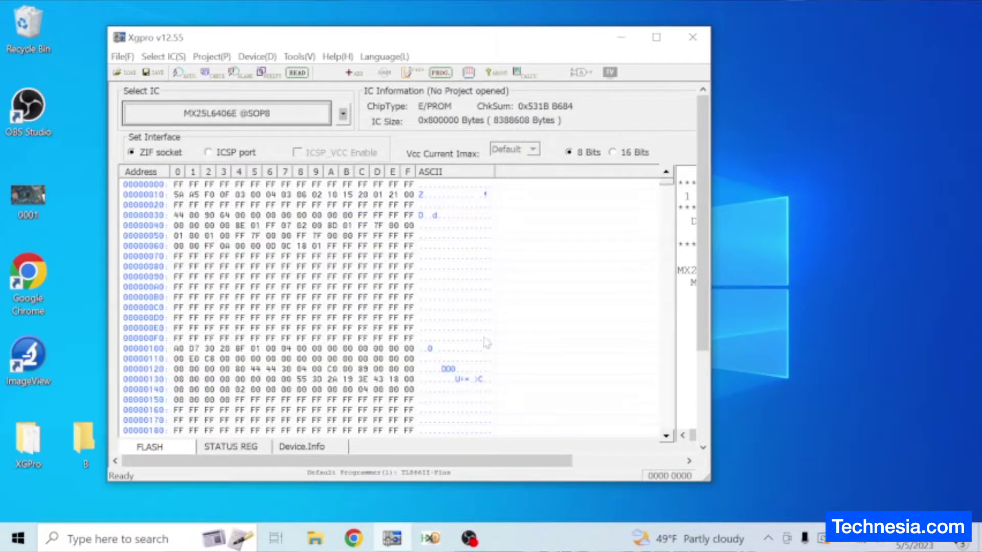
mouse_move(665, 184)
mouse_down()
mouse_move(665, 201)
mouse_move(669, 185)
mouse_up()
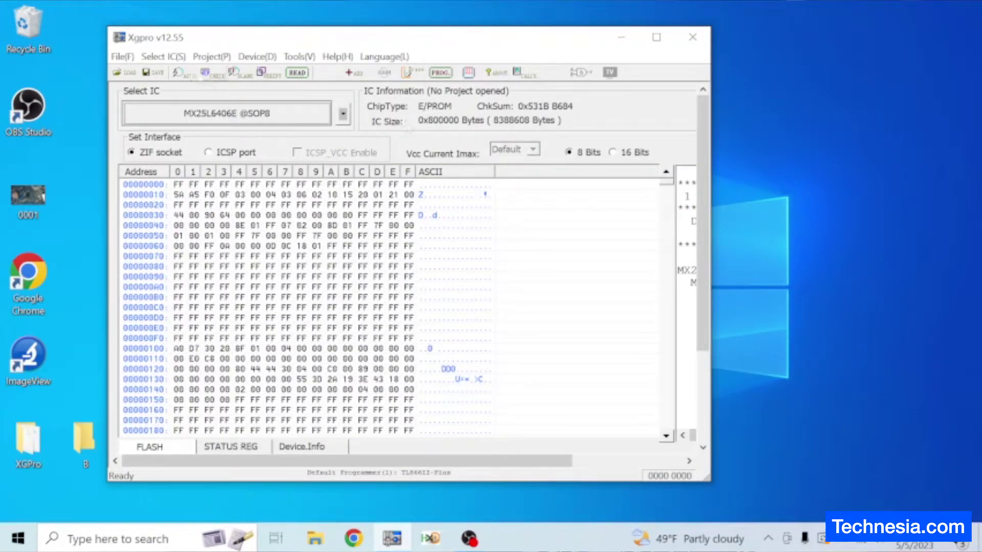
Save the read chip buffer to the Desktop as original.BIN and dismiss the confirmation.
click(150, 72)
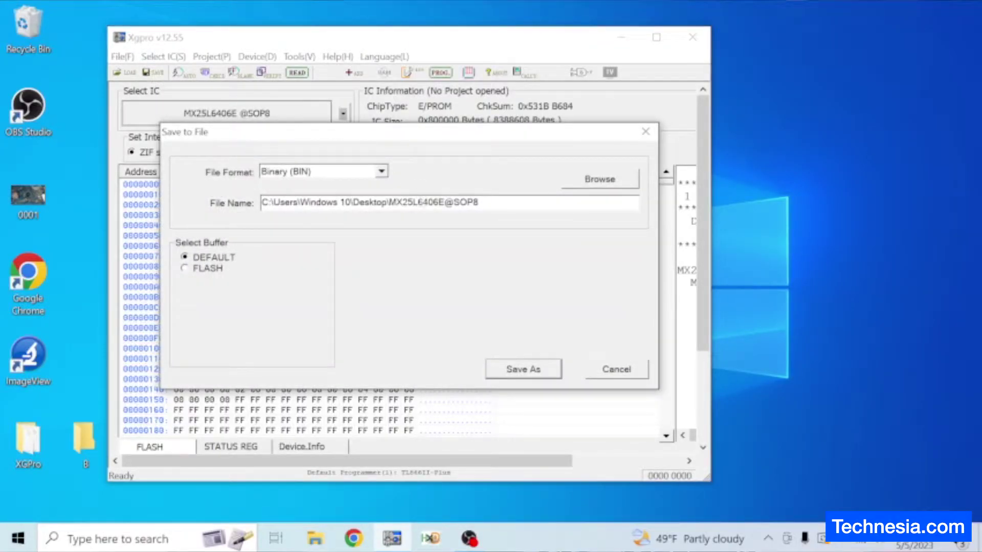
click(610, 179)
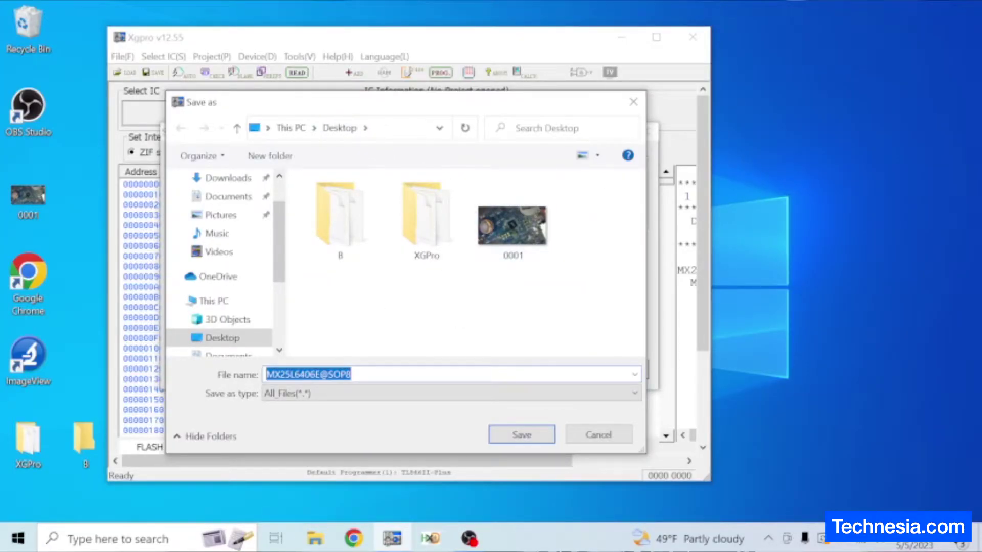
text(original)
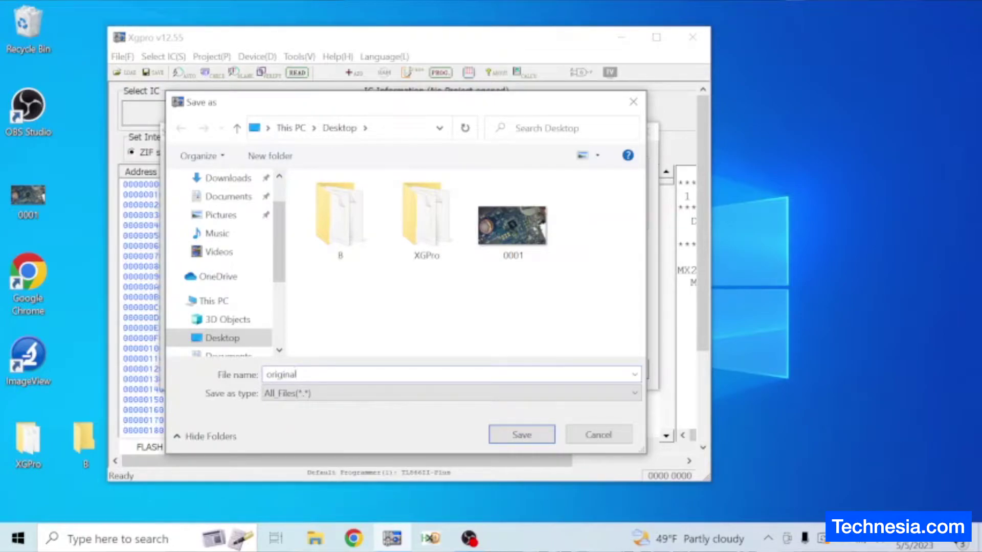
click(521, 435)
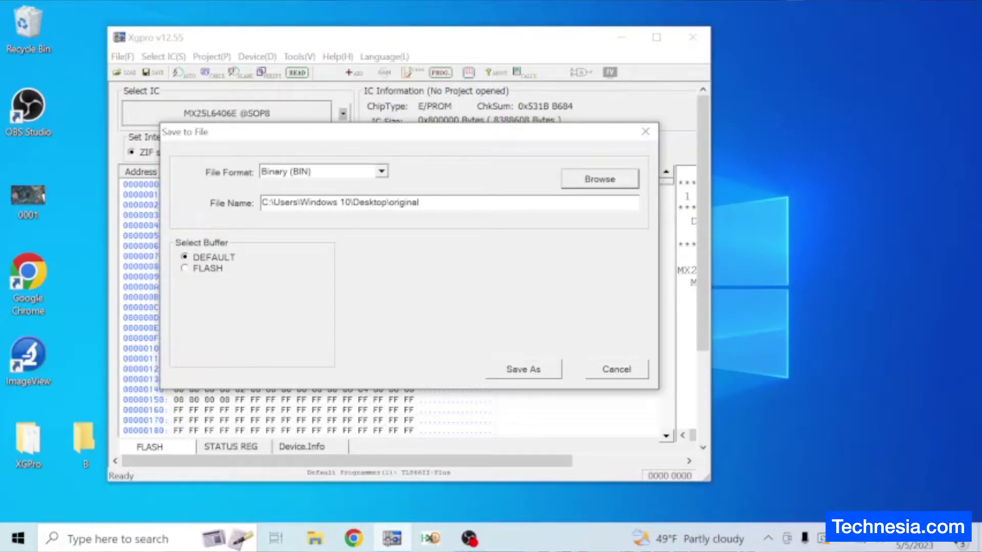
click(523, 369)
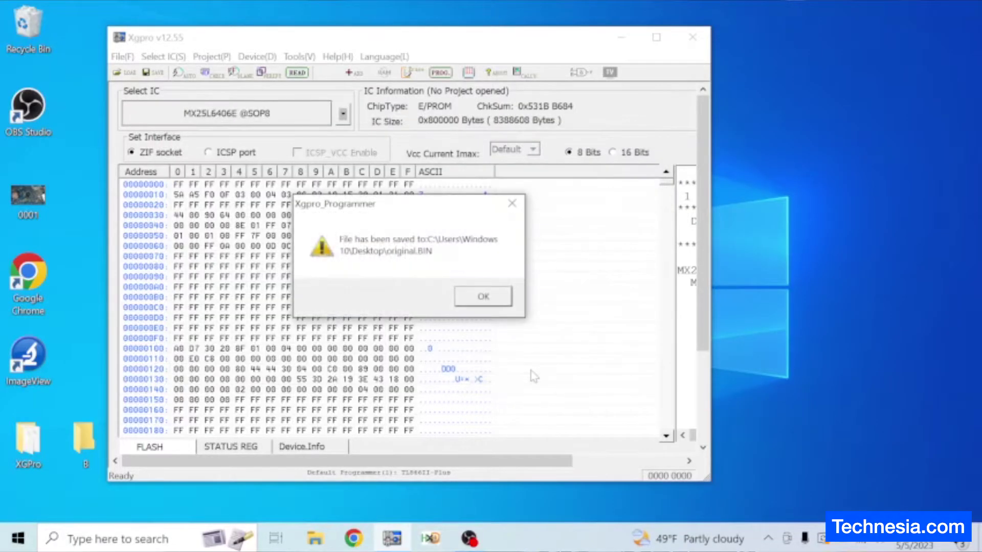
click(483, 297)
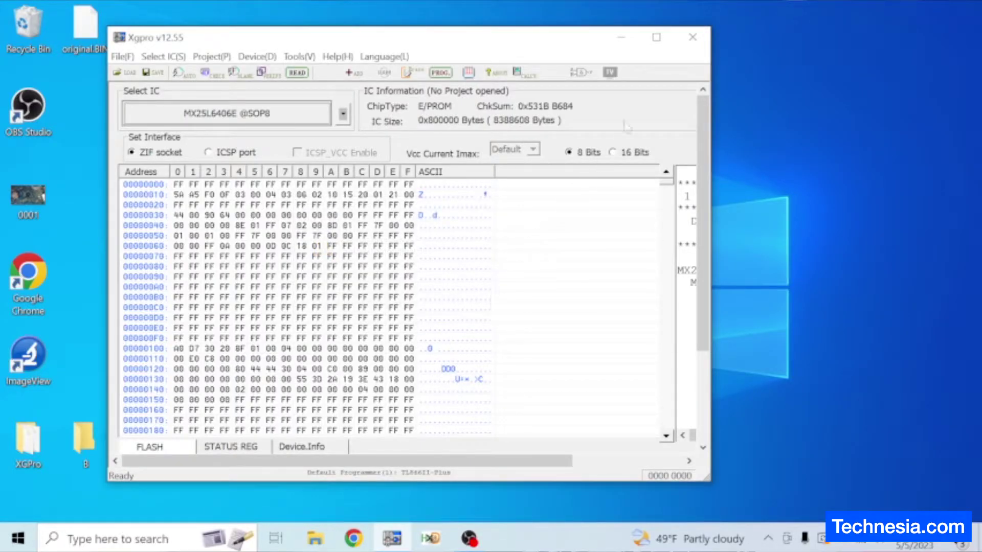
Minimize Xgpro, launch HxD, and load original.BIN from the Desktop.
click(624, 39)
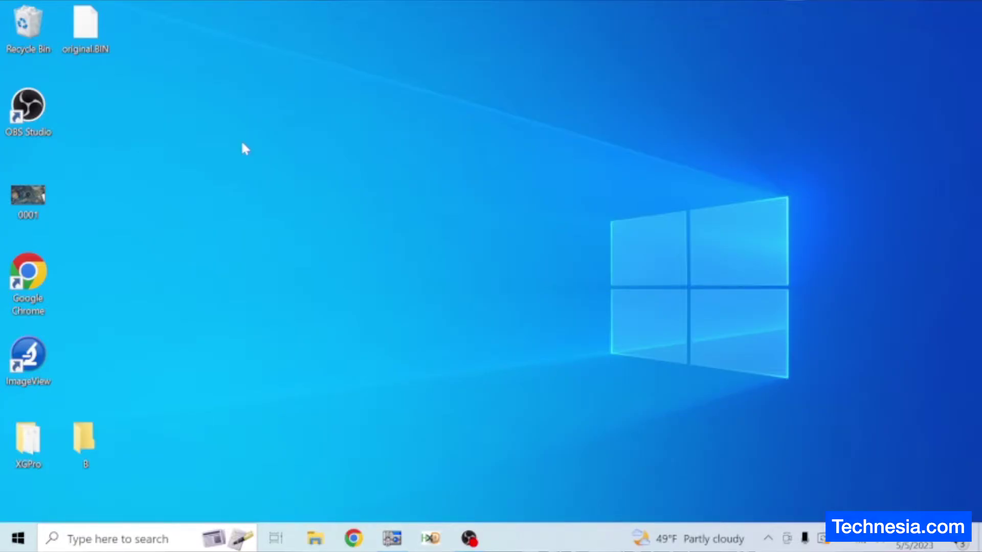
click(86, 29)
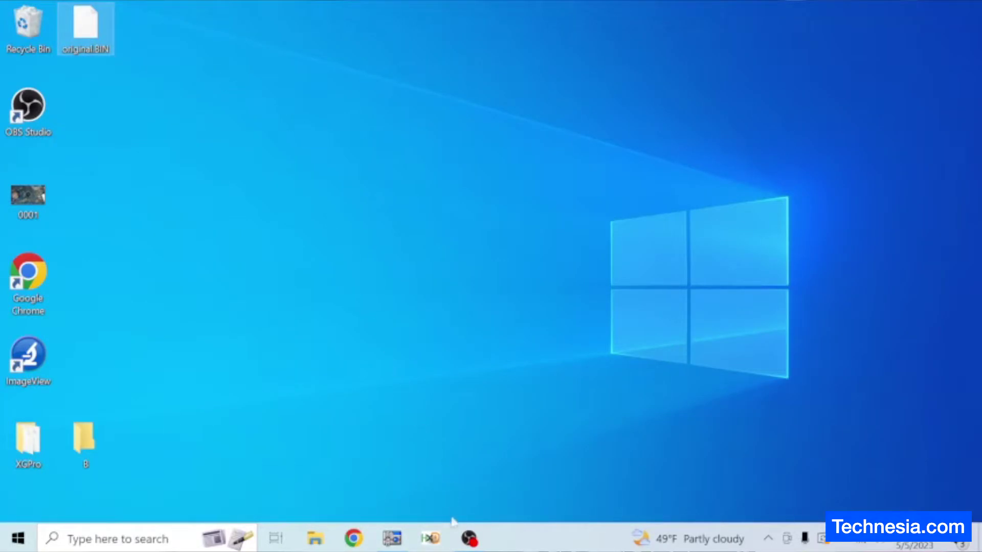
click(429, 539)
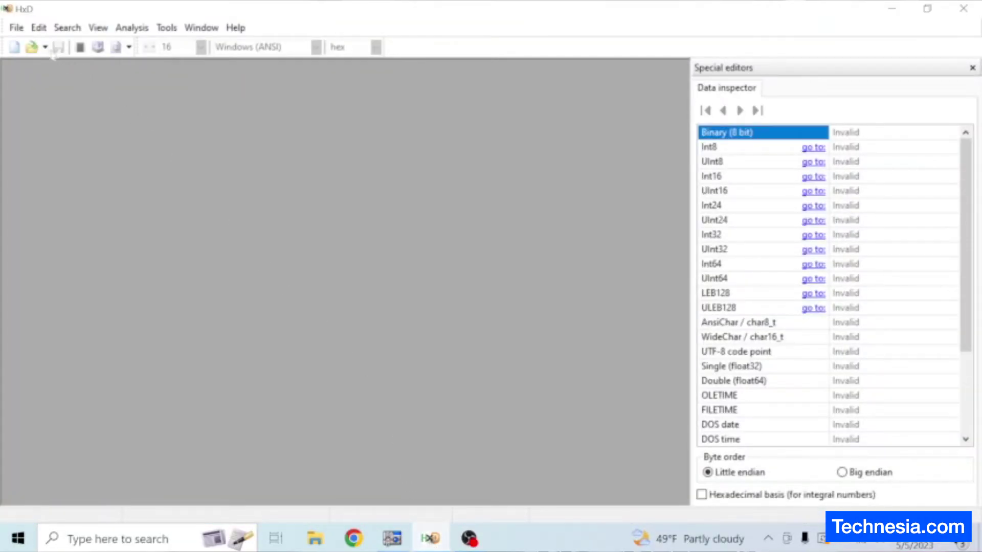
click(33, 47)
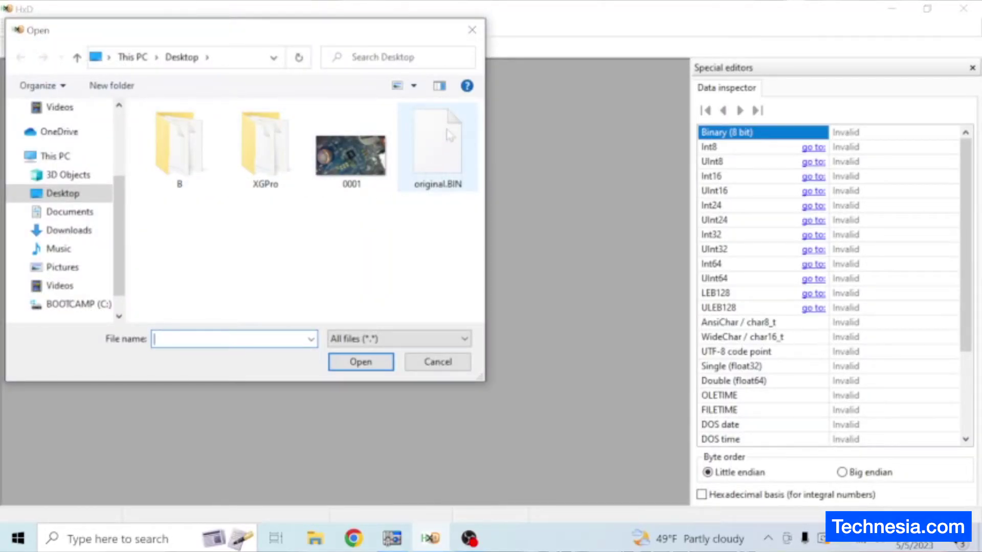
click(449, 135)
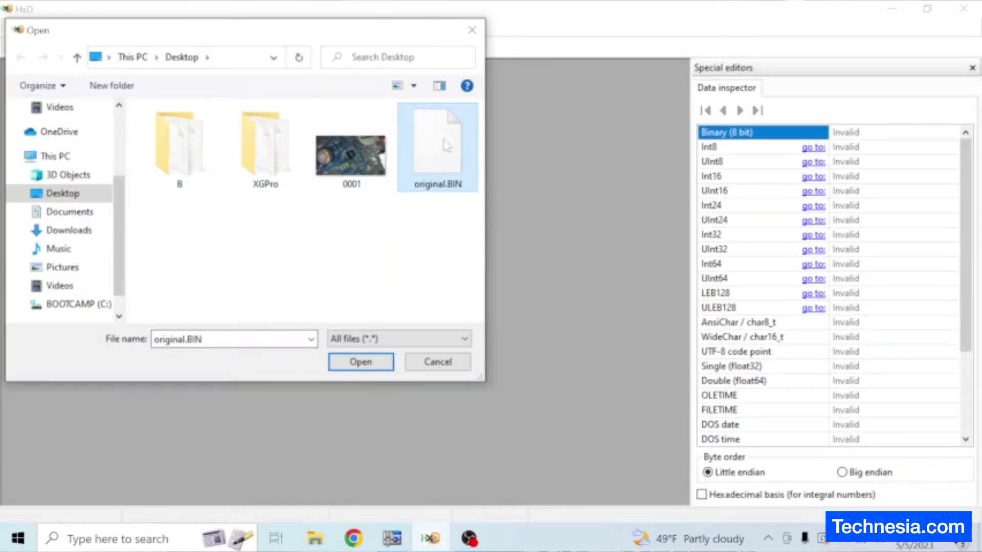
click(360, 362)
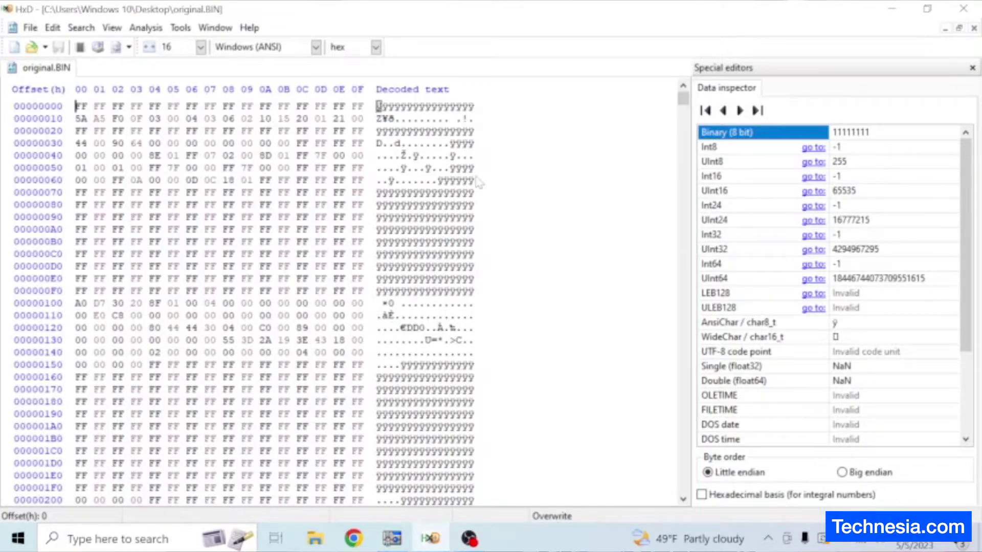
Search original.BIN for the $SVS marker to locate the 632050–6328BF block.
click(80, 27)
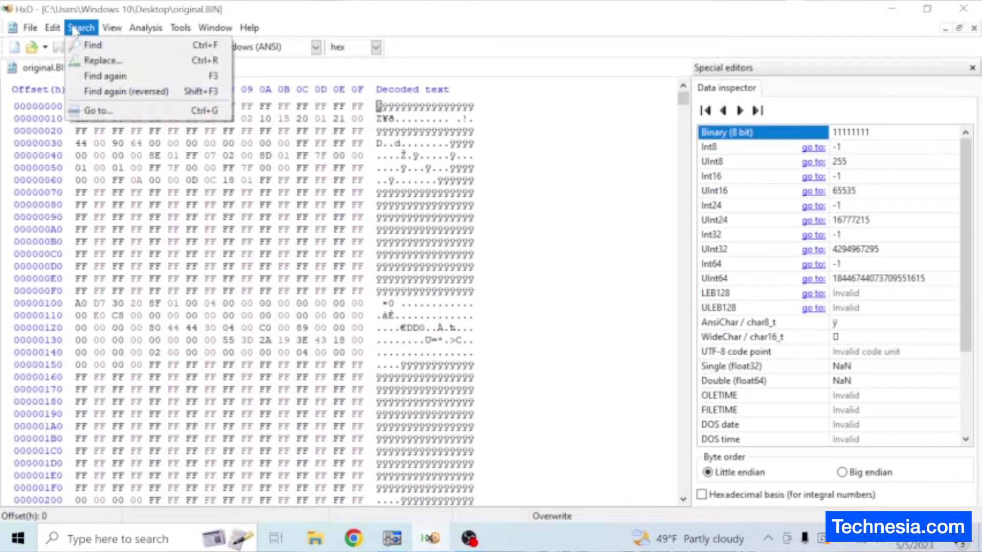
click(93, 45)
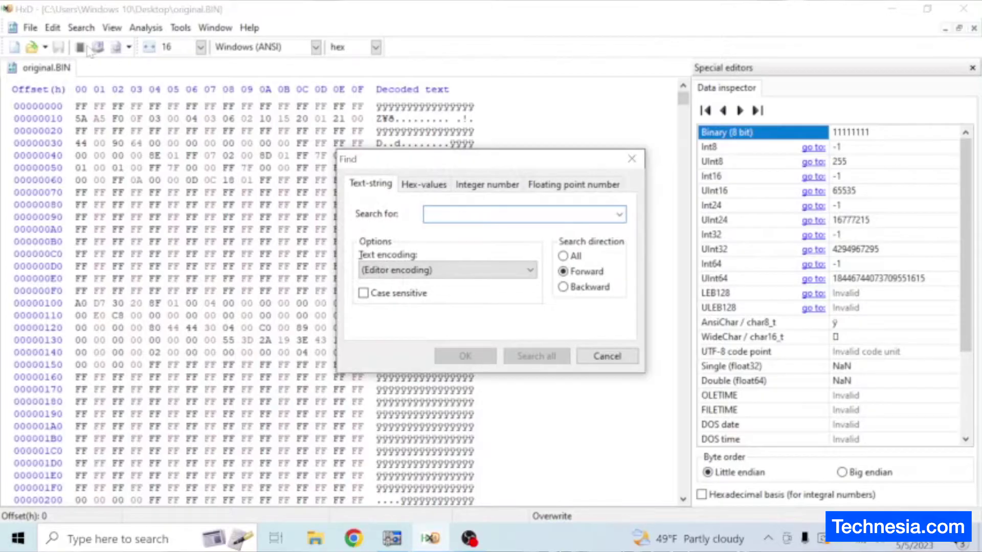
text(SSV)
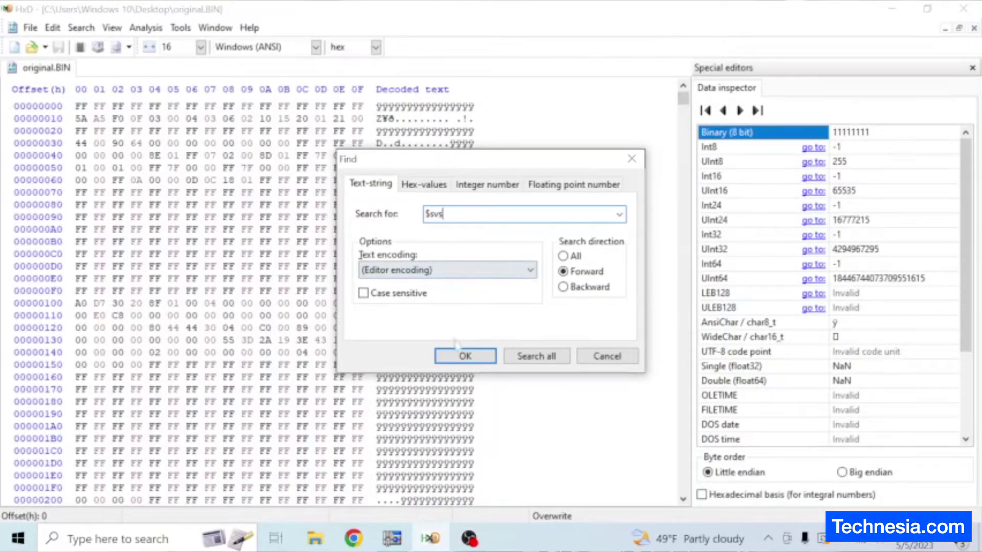
key(Return)
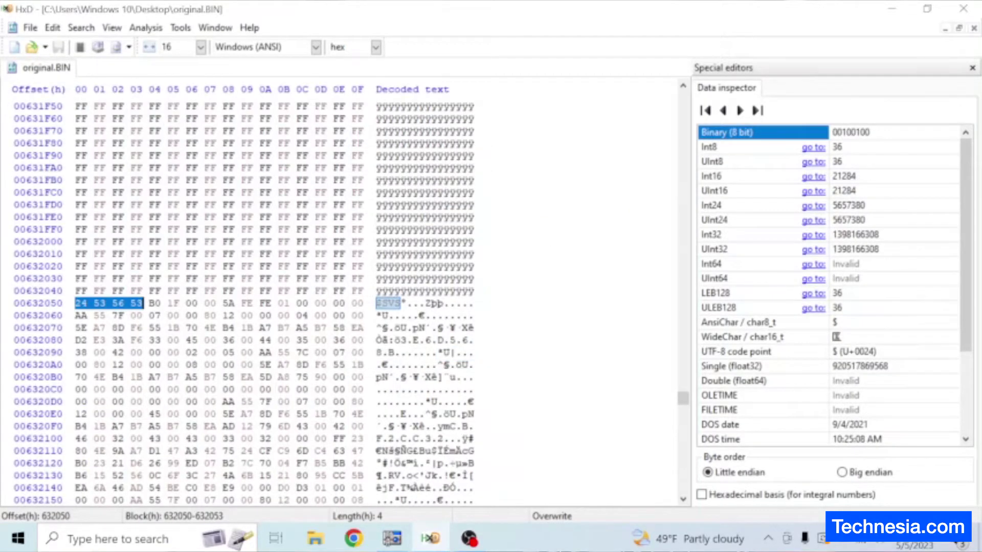
mouse_move(81, 302)
mouse_down()
mouse_move(178, 303)
mouse_move(295, 217)
mouse_up()
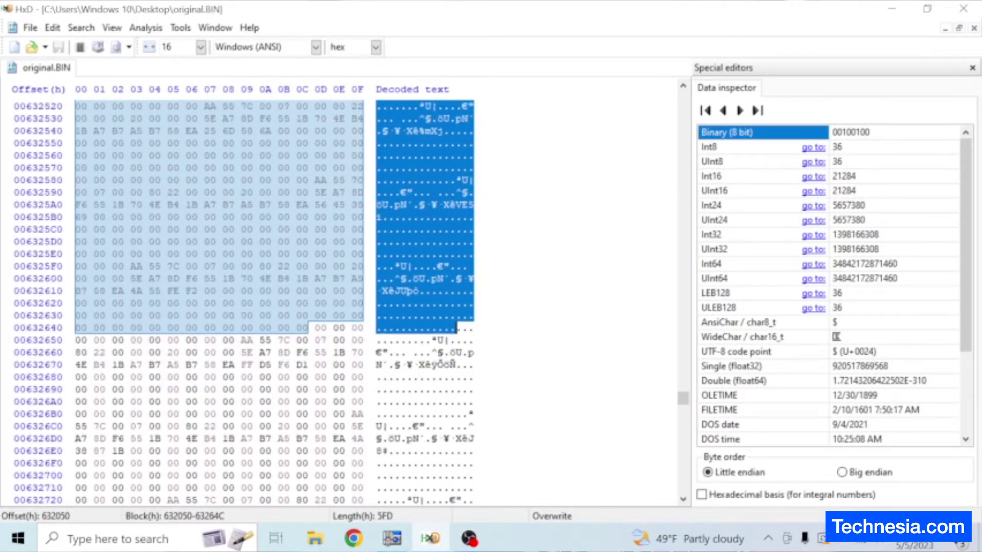
mouse_move(453, 218)
mouse_down()
mouse_move(459, 328)
mouse_move(471, 366)
mouse_up()
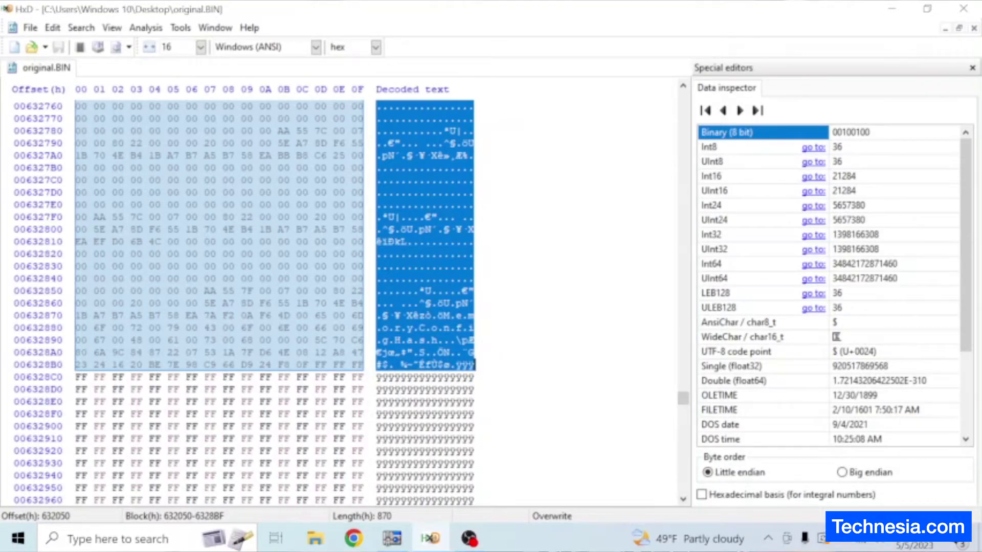
Fill the selected 632050–6328BF byte range with hex value FF.
click(52, 27)
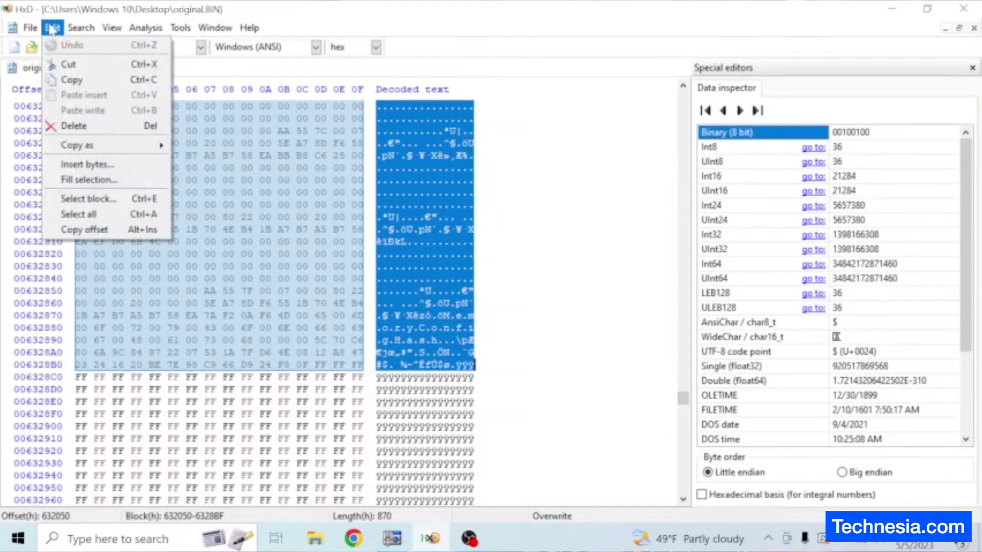
click(89, 180)
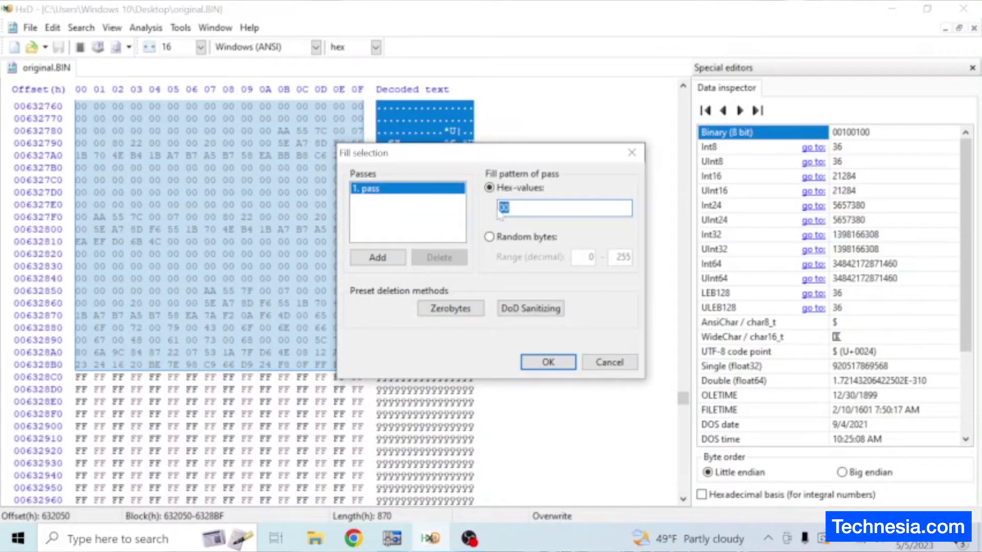
text(FF)
click(548, 362)
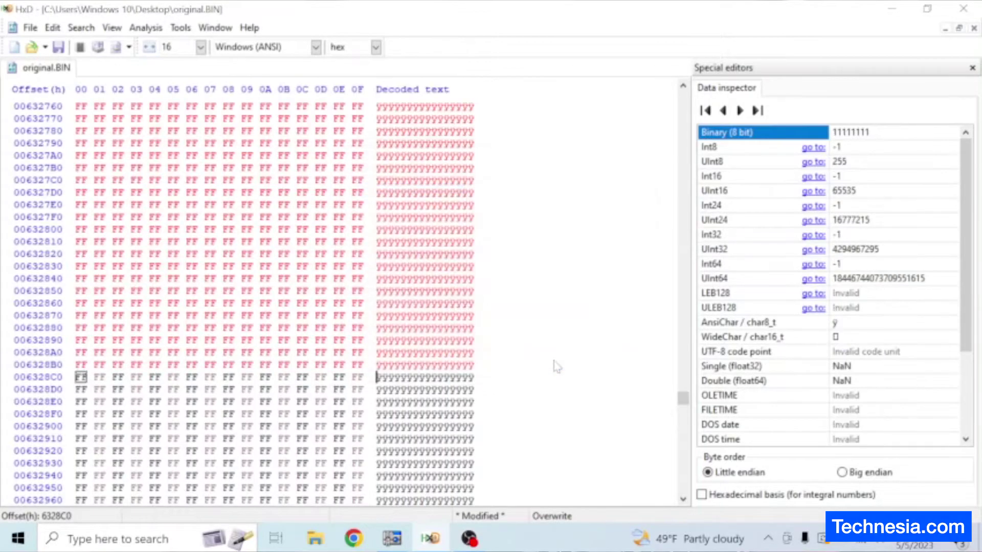
scroll(502, 349, up, 8)
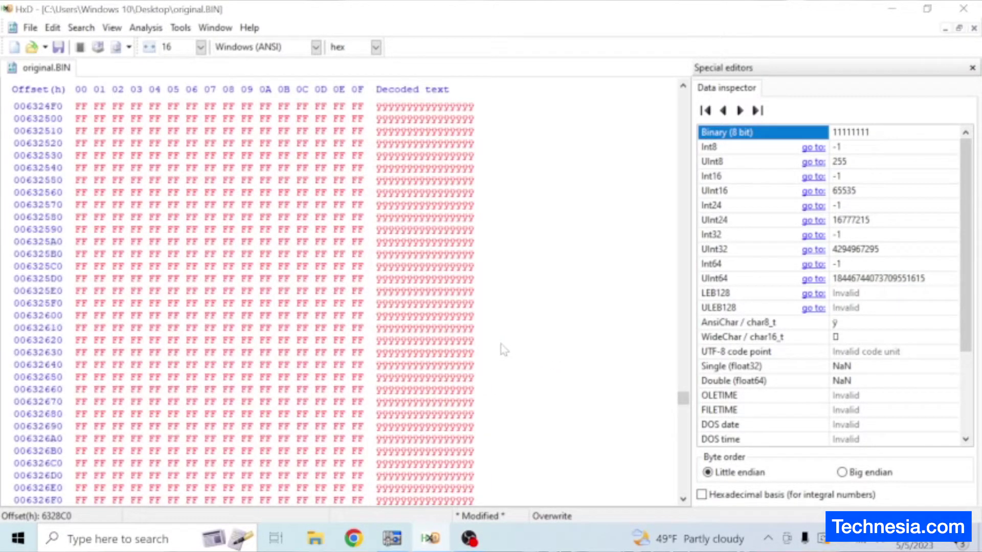
scroll(502, 349, up, 5)
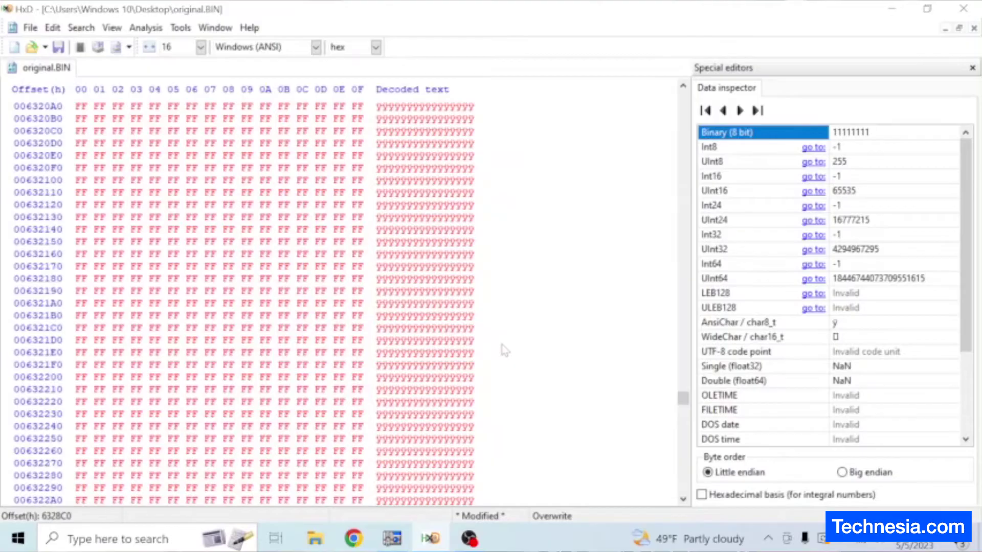
scroll(503, 350, up, 10)
scroll(503, 349, down, 5)
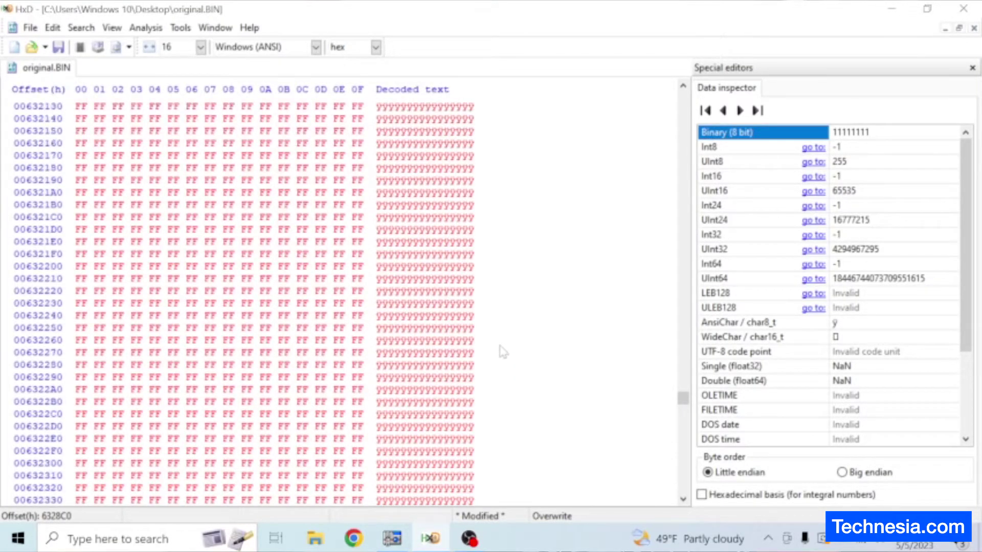
scroll(506, 307, down, 10)
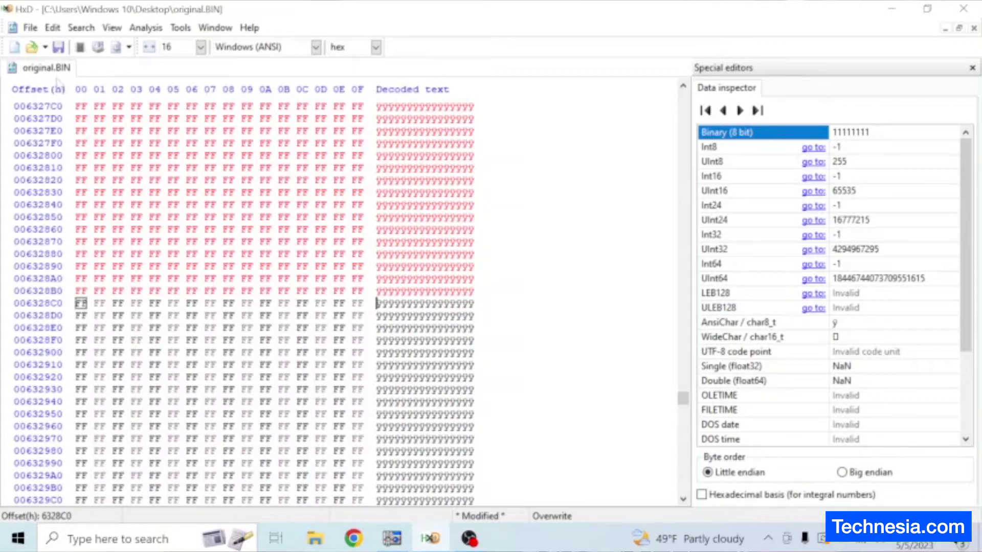
Save the FF-filled dump as edited.BIN on the Desktop, then close HxD.
click(31, 28)
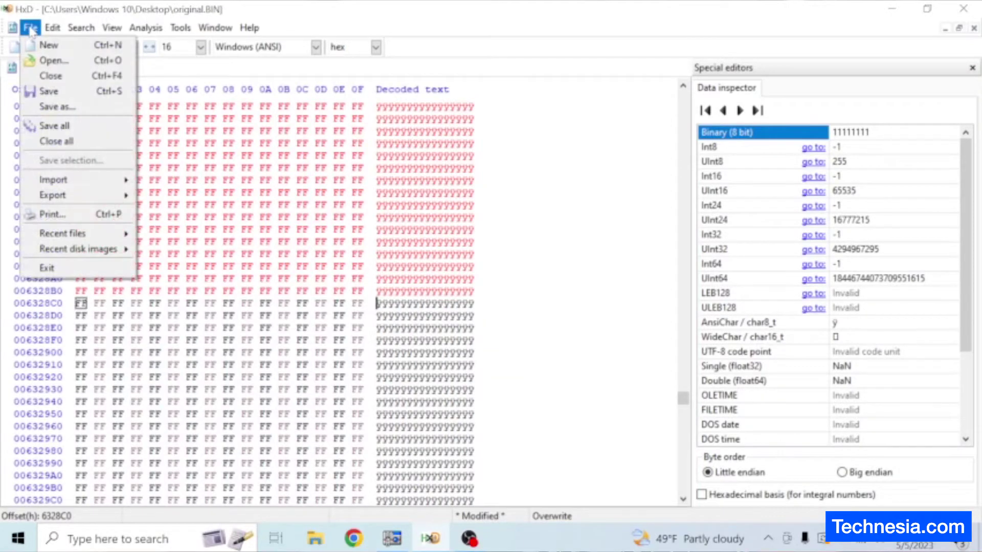
click(60, 107)
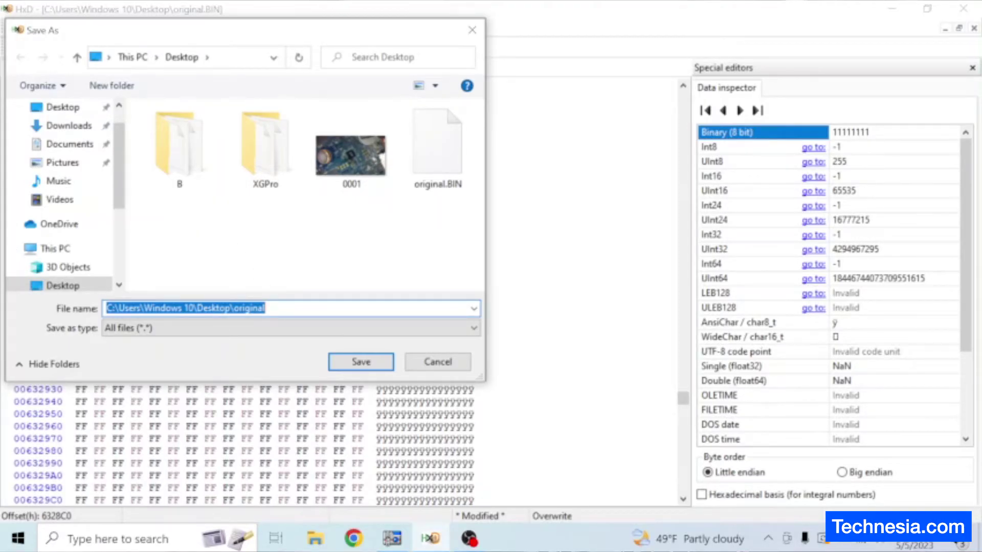
text(edited.BIN)
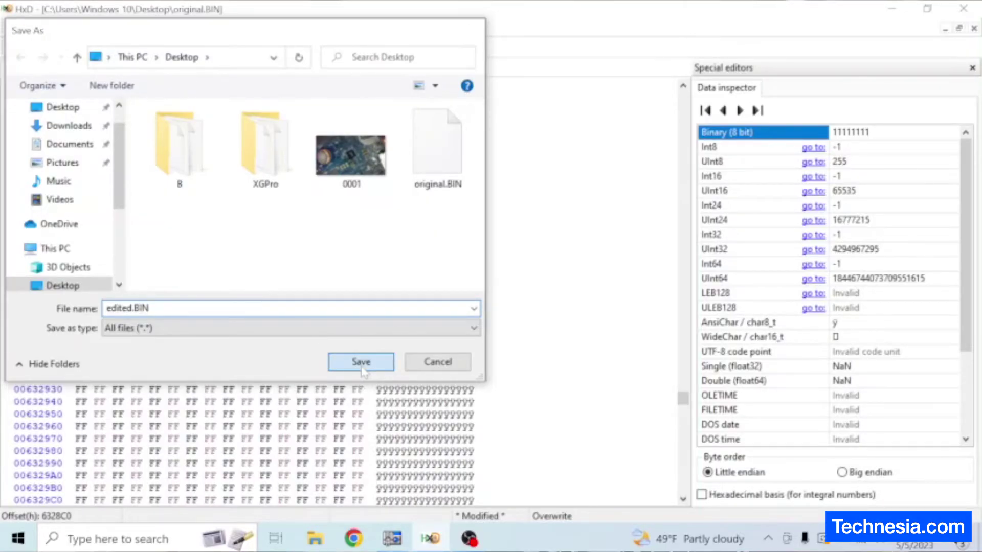
click(361, 362)
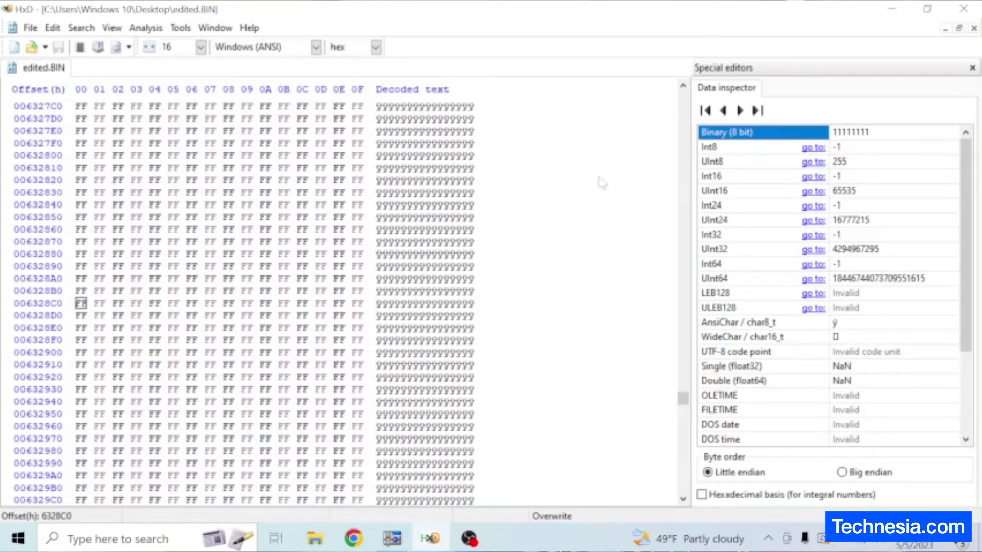
click(966, 9)
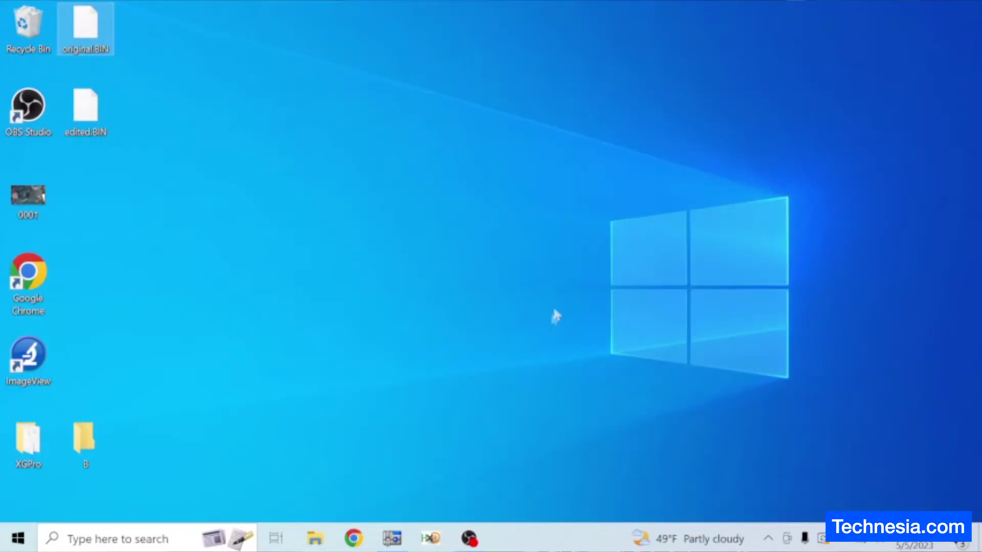
Load edited.BIN from the Desktop into the Xgpro buffer, giving checksum 0x5322 C561.
click(392, 538)
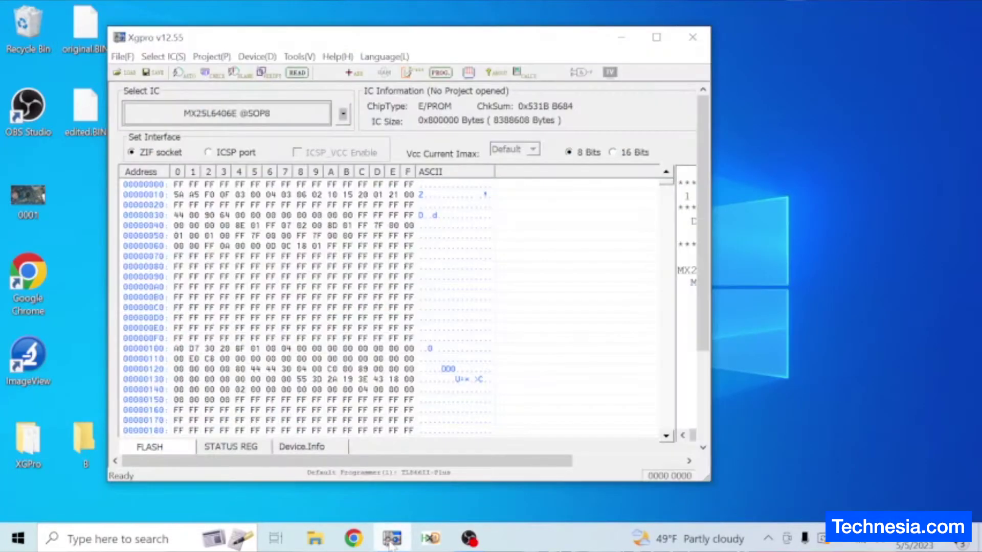
click(123, 73)
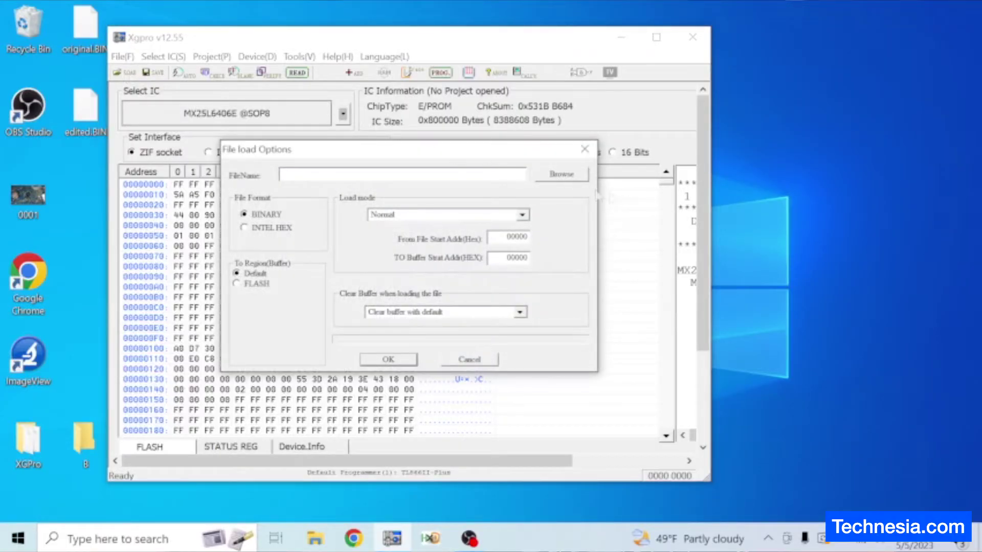
click(566, 176)
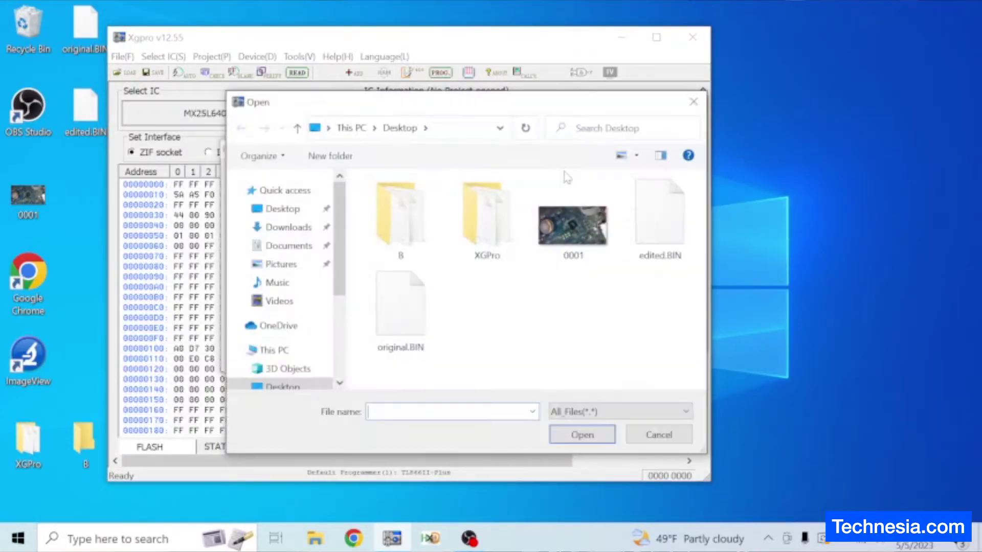
click(667, 217)
mouse_move(658, 219)
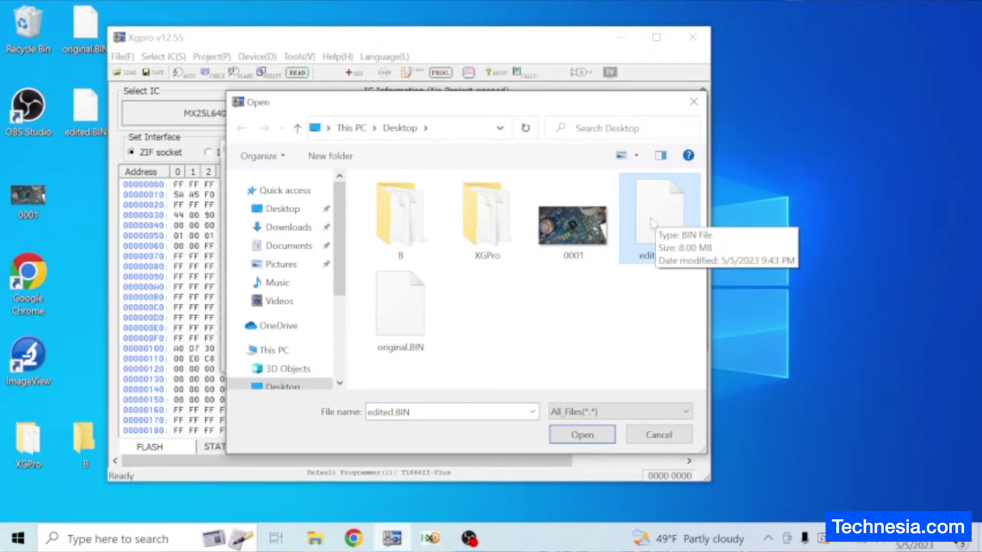
click(583, 435)
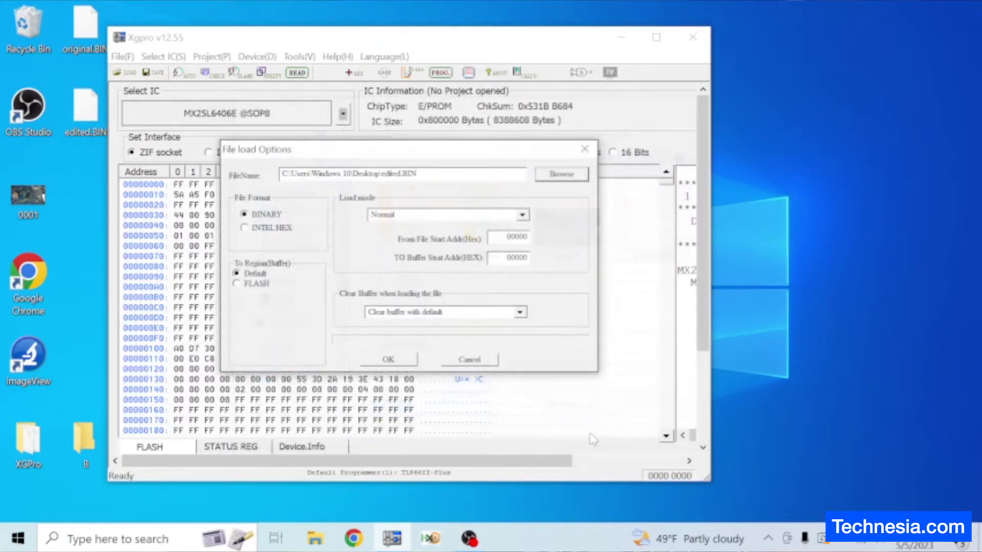
click(388, 359)
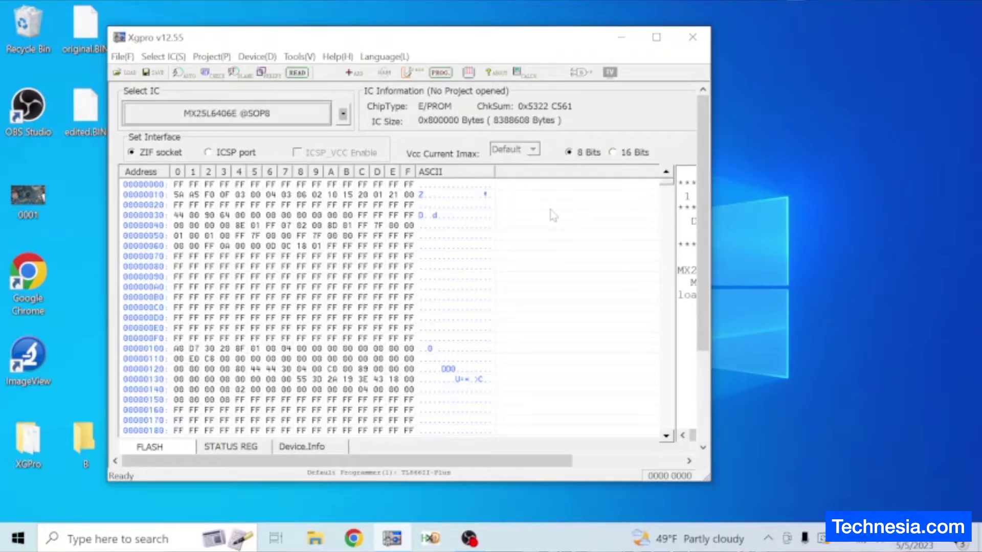
Program and verify the MX25L6406E chip with the edited.BIN buffer, then dismiss the results.
click(440, 72)
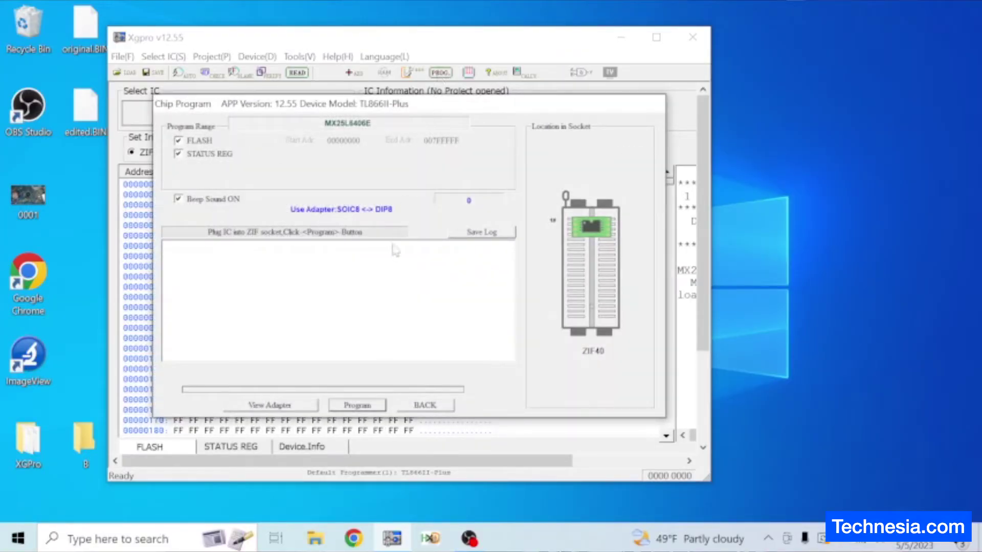
click(357, 405)
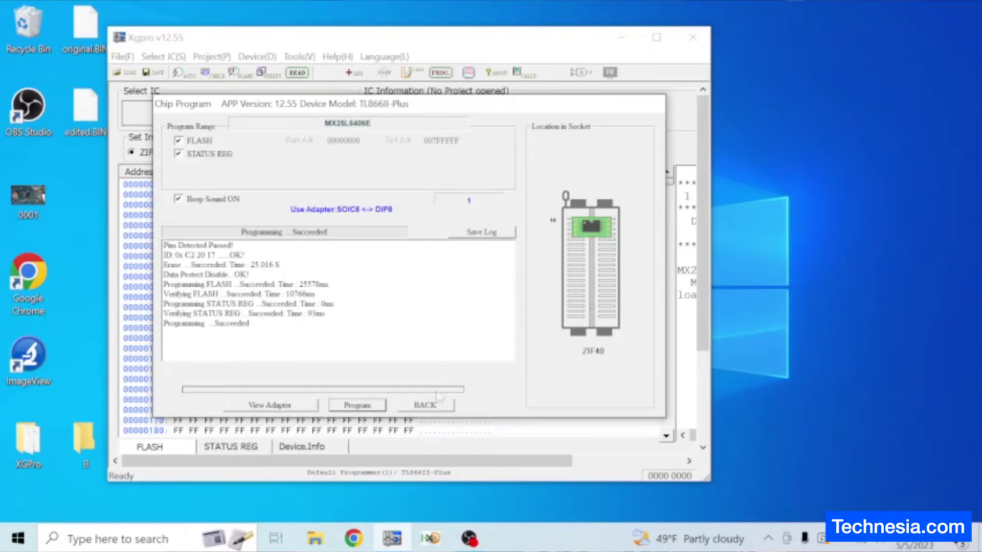
click(425, 405)
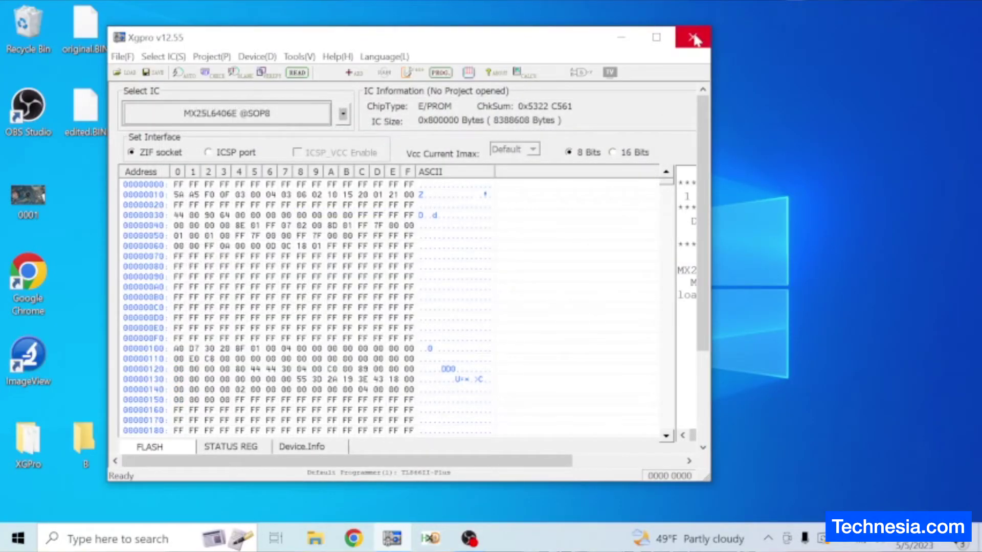